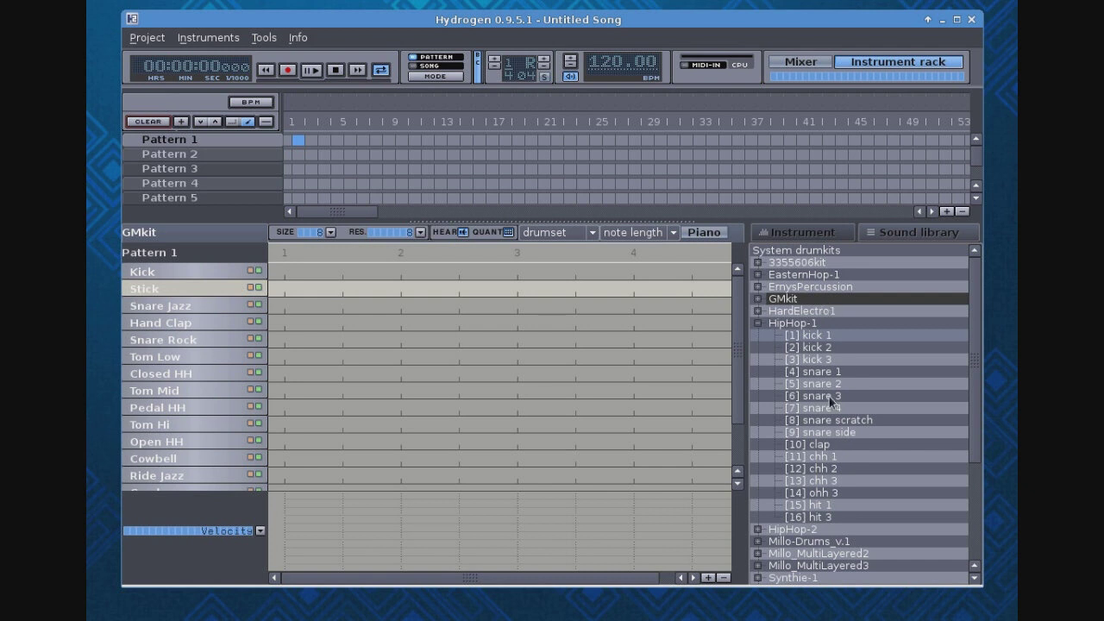
- Add Kick 1 from the HardElectro1 drumkit to the current kit, directly below Kick
{"action": "left_click", "coordinate": [759, 324]}
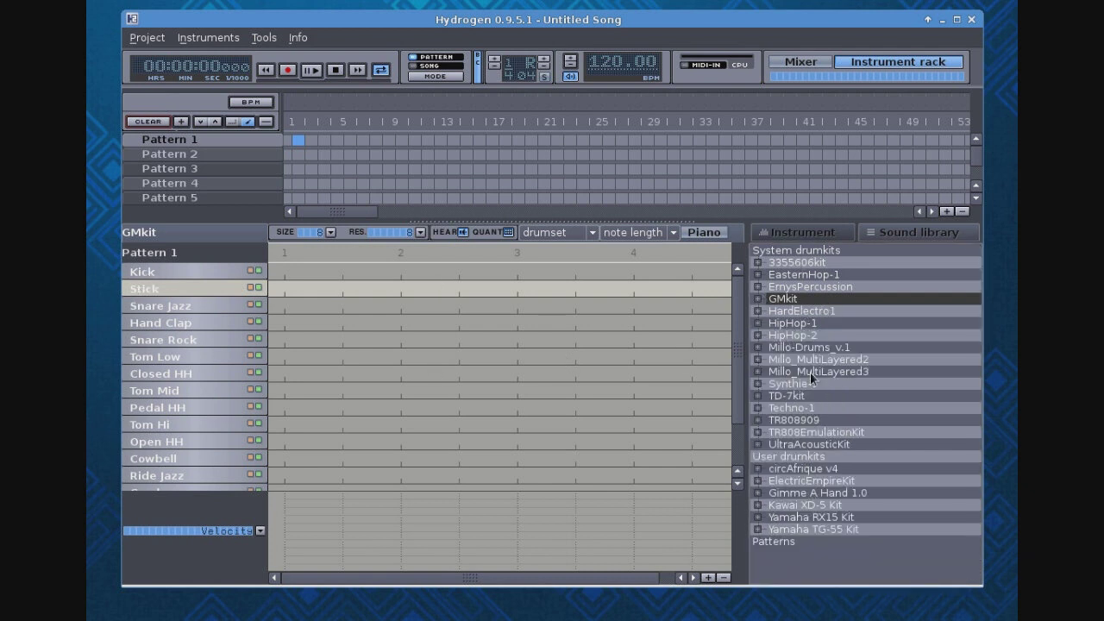
{"action": "left_click", "coordinate": [758, 311]}
{"action": "left_click_drag", "start_coordinate": [810, 322], "coordinate": [187, 281]}
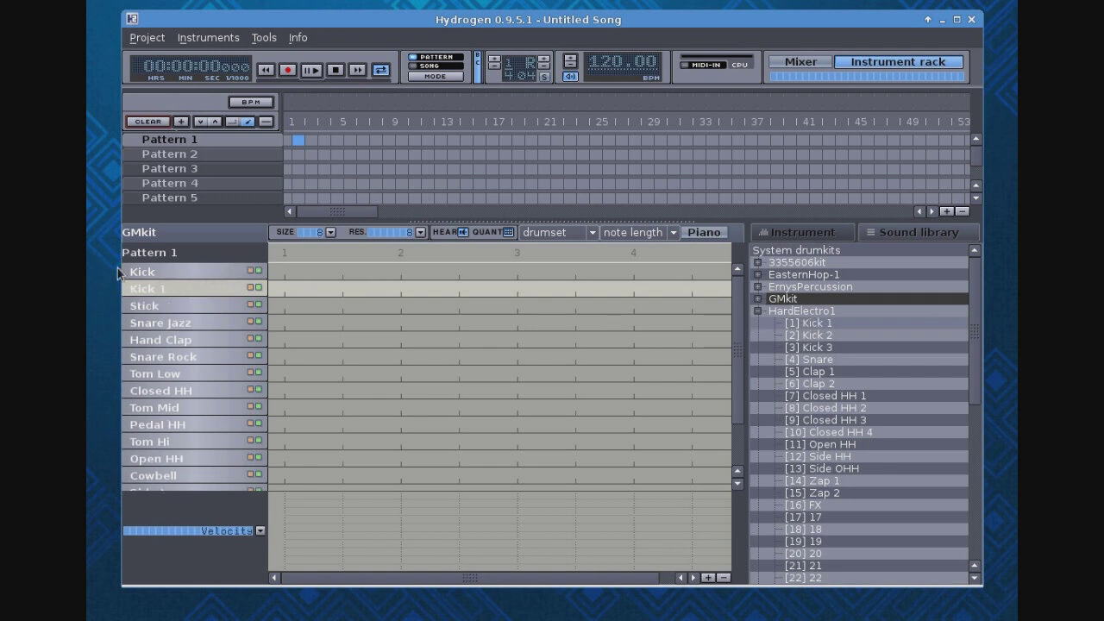
- In Pattern 1, place Kick notes on beats 1 to 4 and a Kick 1 note midway between beats 1 and 2, and play it
{"action": "left_click", "coordinate": [284, 272]}
{"action": "left_click", "coordinate": [400, 272]}
{"action": "left_click", "coordinate": [516, 272]}
{"action": "left_click", "coordinate": [633, 271]}
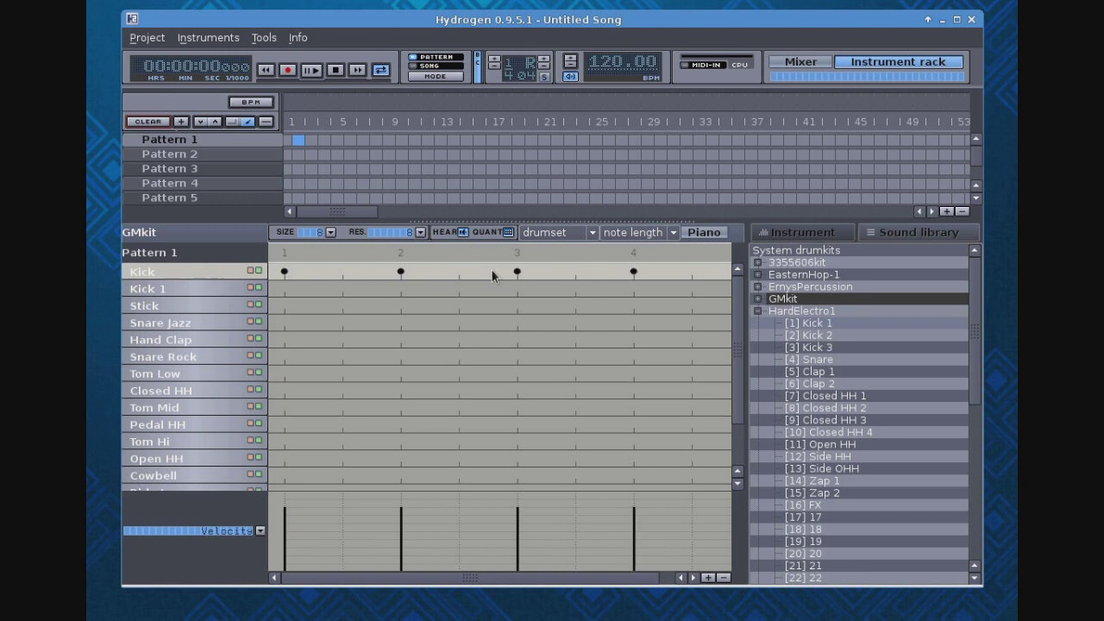
{"action": "left_click", "coordinate": [343, 288]}
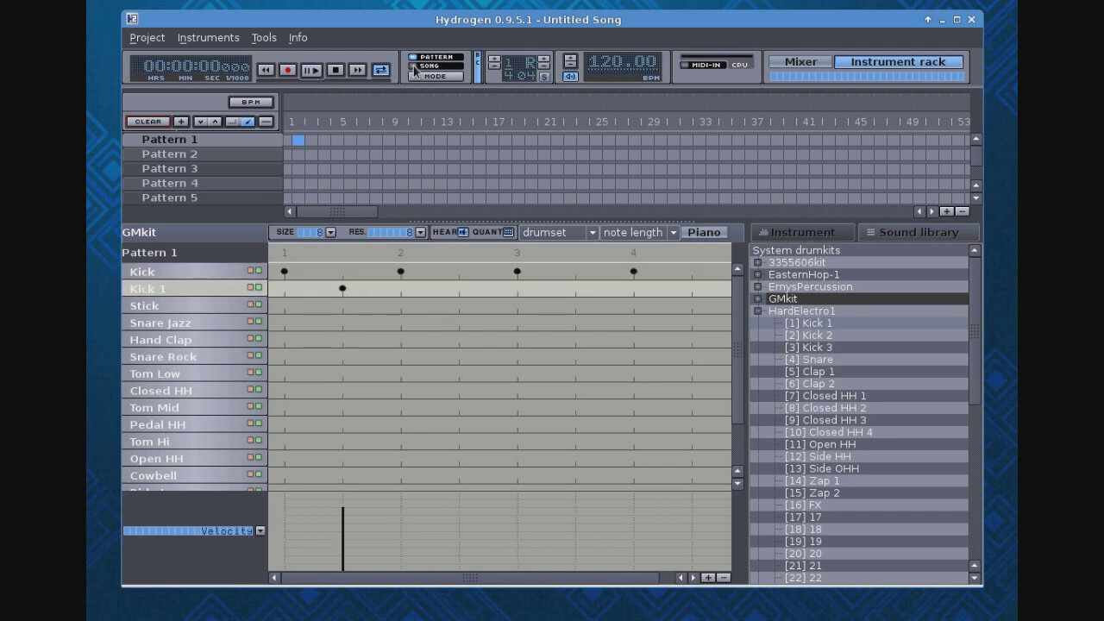
{"action": "left_click", "coordinate": [315, 73]}
{"action": "left_click", "coordinate": [336, 72]}
- In Pattern 2, place Stick notes on beats 1, 2, 3 and 4 and midway after beats 1 and 3
{"action": "left_click", "coordinate": [207, 157]}
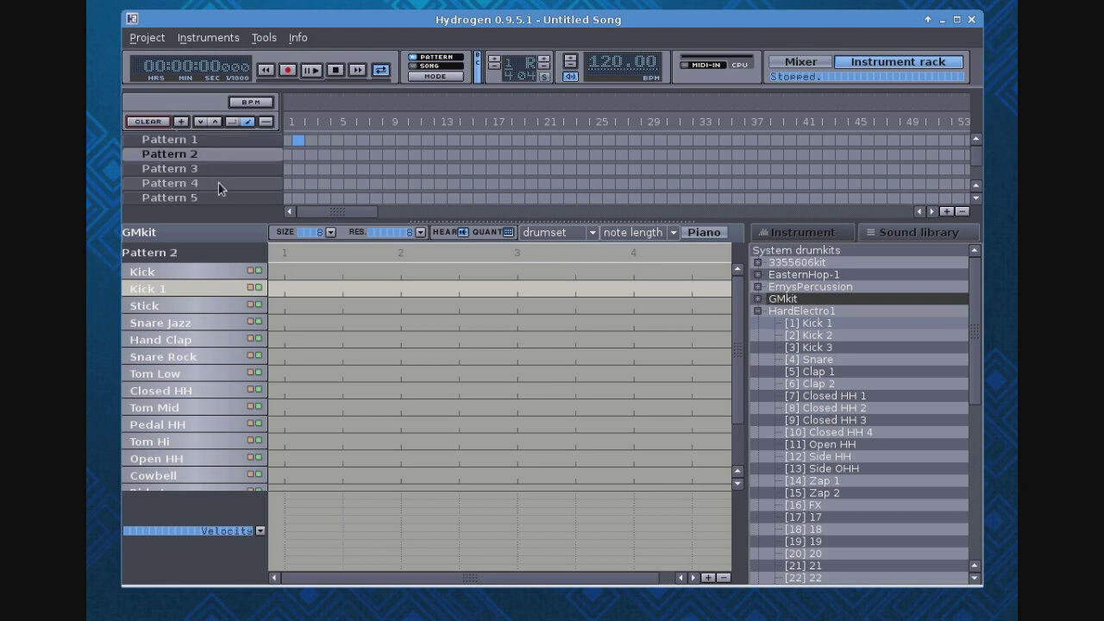
{"action": "left_click", "coordinate": [285, 307]}
{"action": "left_click", "coordinate": [343, 307]}
{"action": "left_click", "coordinate": [402, 307]}
{"action": "left_click", "coordinate": [518, 306]}
{"action": "left_click", "coordinate": [576, 306]}
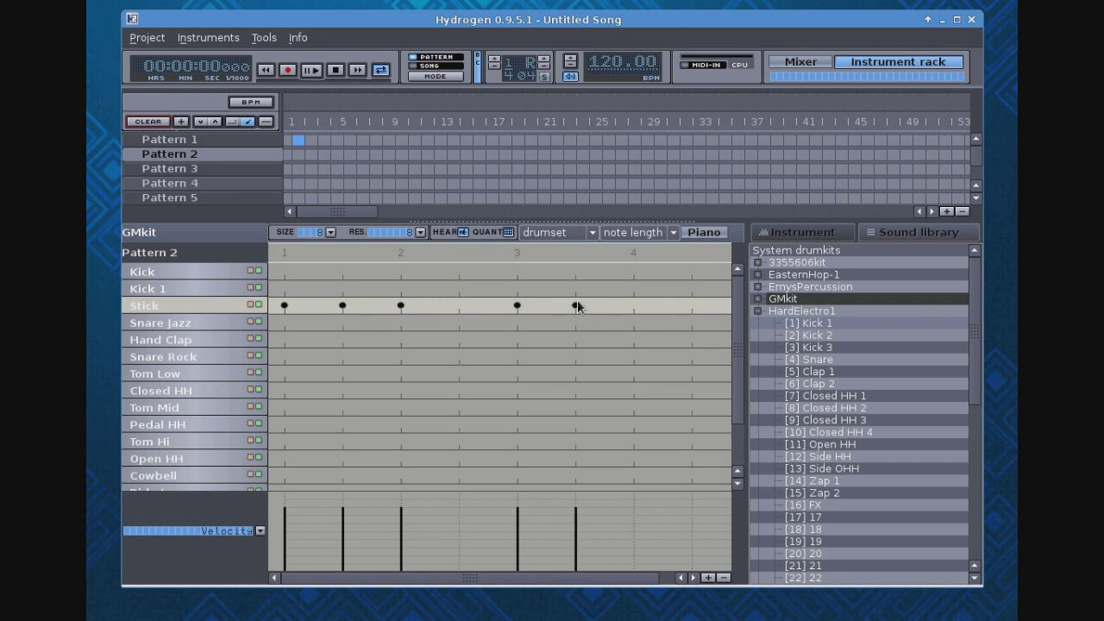
{"action": "left_click", "coordinate": [635, 307]}
- Switch playback to song mode, place Pattern 2 in bar 2 of the song, and play it
{"action": "left_click", "coordinate": [416, 76]}
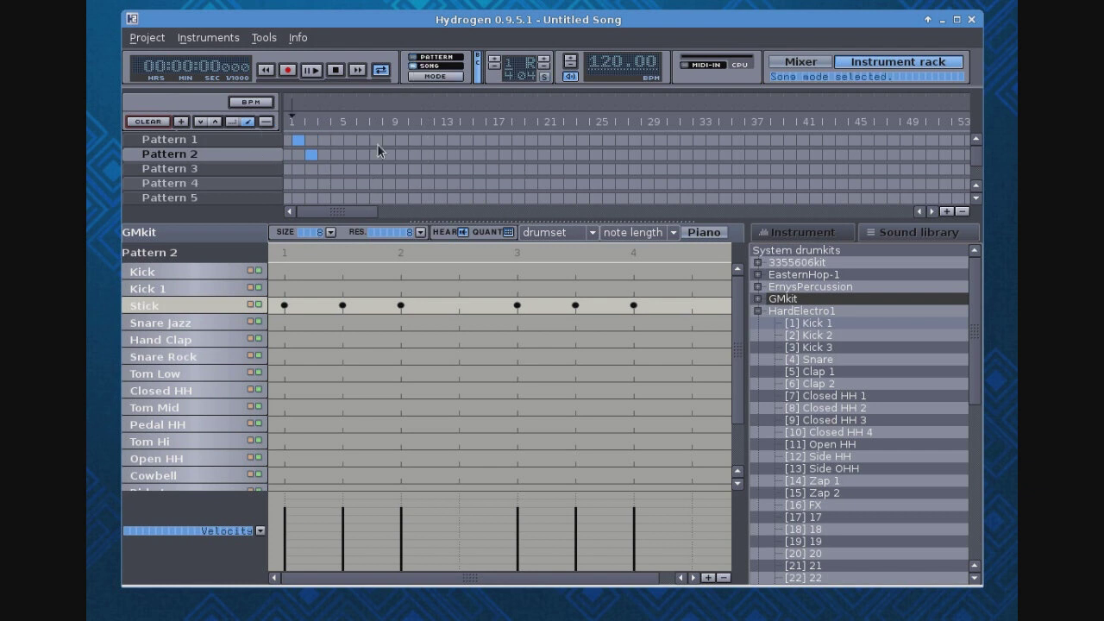
{"action": "left_click", "coordinate": [312, 155]}
{"action": "left_click", "coordinate": [312, 72]}
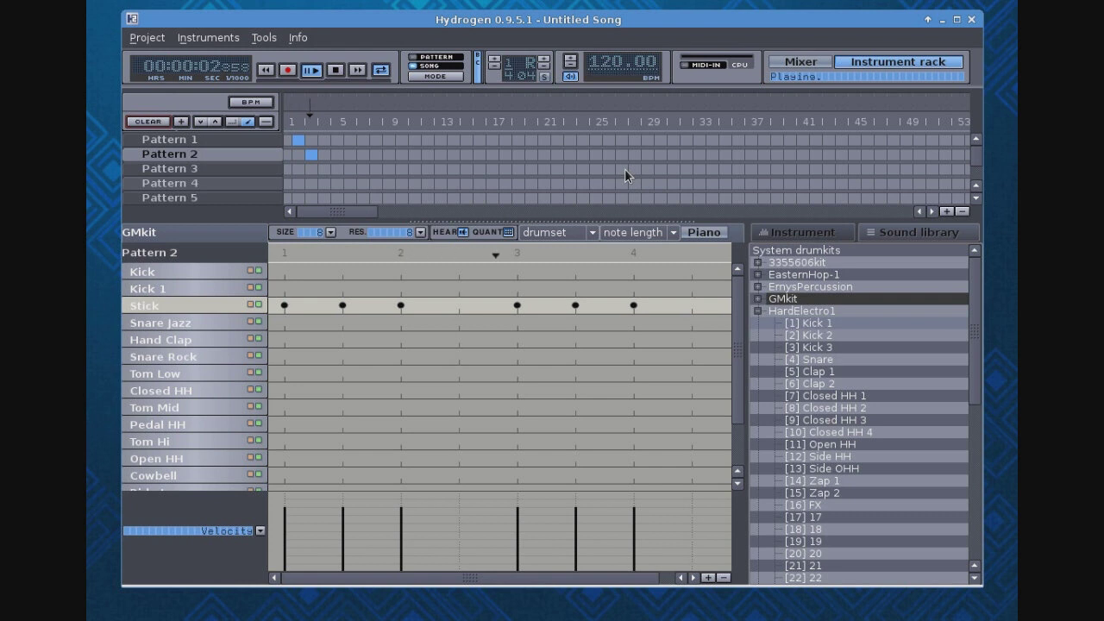
{"action": "left_click", "coordinate": [335, 70]}
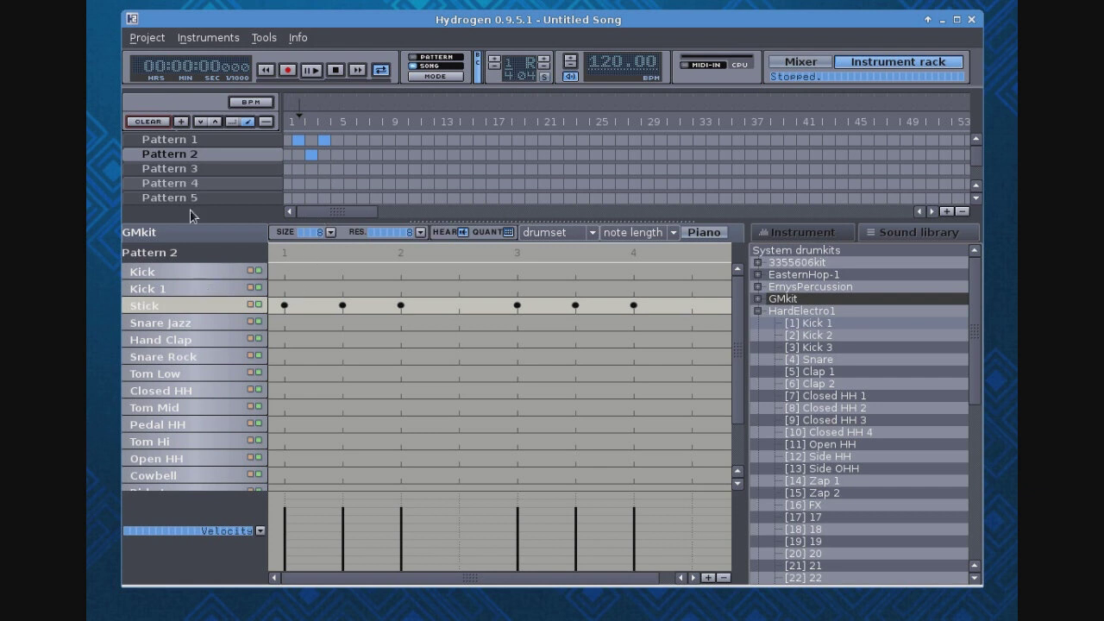
- In Pattern 3, place a Tom Hi note on beat 1, Tom Mid on beat 2 and Tom Low on beat 3
{"action": "left_click", "coordinate": [193, 169]}
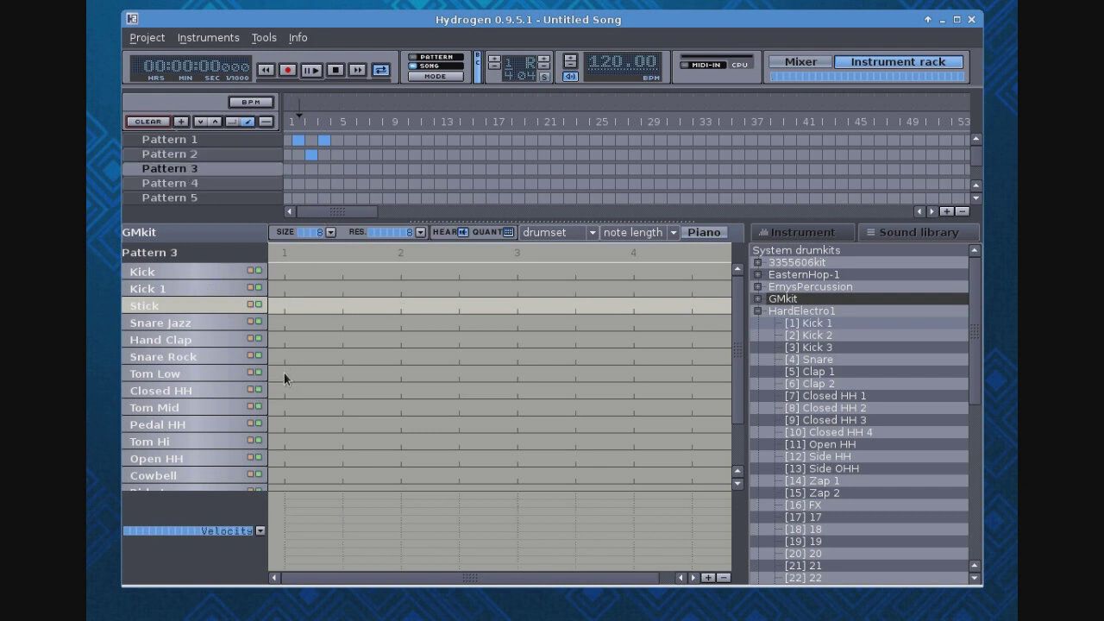
{"action": "left_click", "coordinate": [285, 442]}
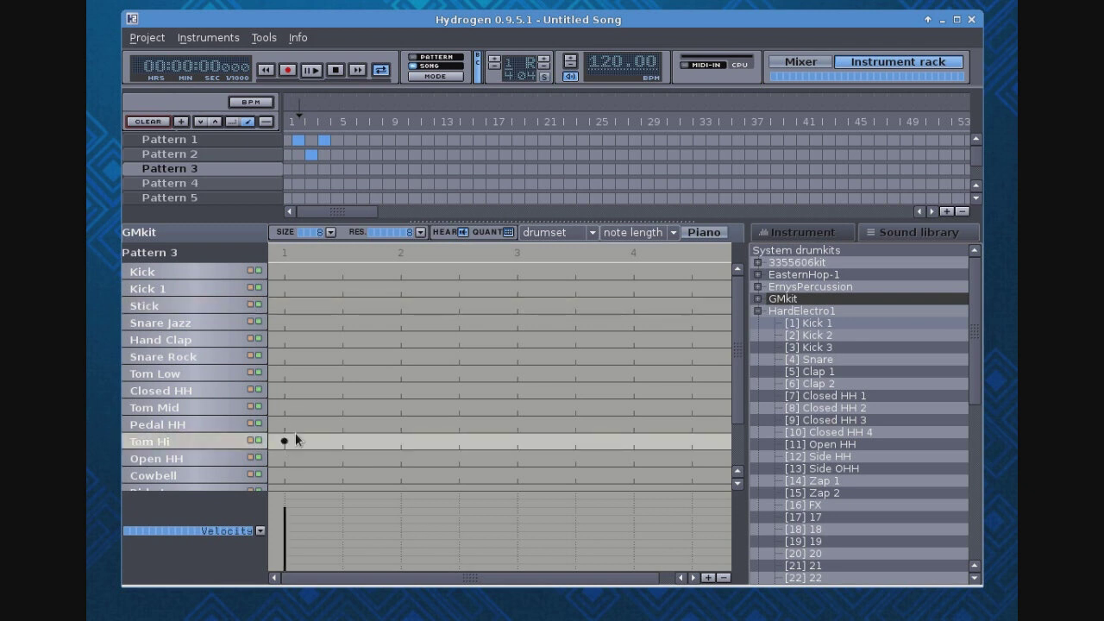
{"action": "left_click", "coordinate": [400, 407]}
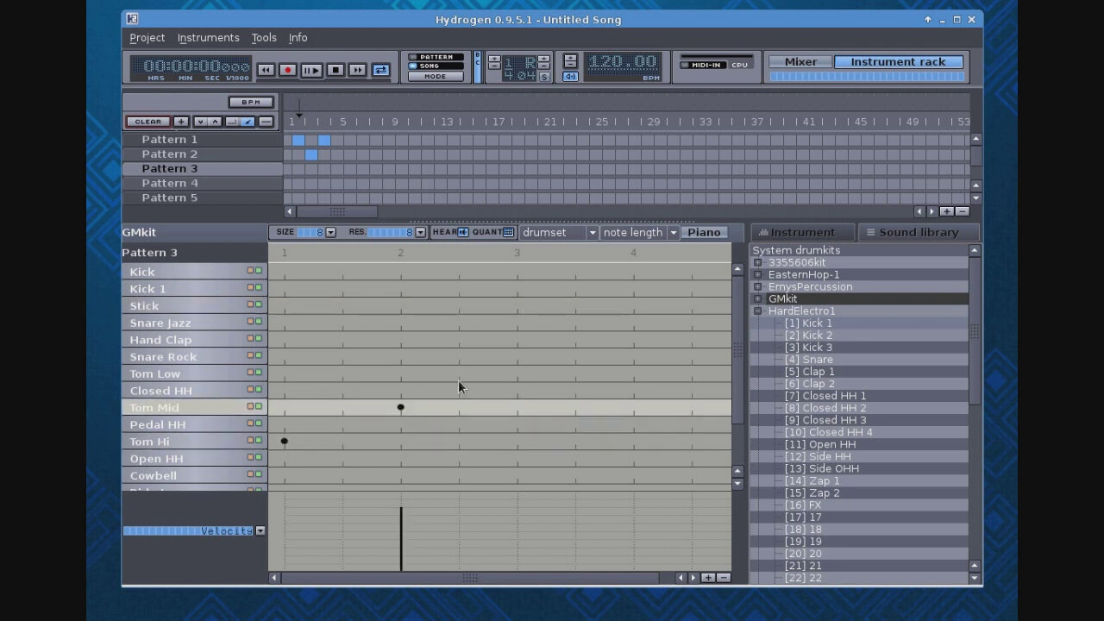
{"action": "left_click", "coordinate": [516, 373]}
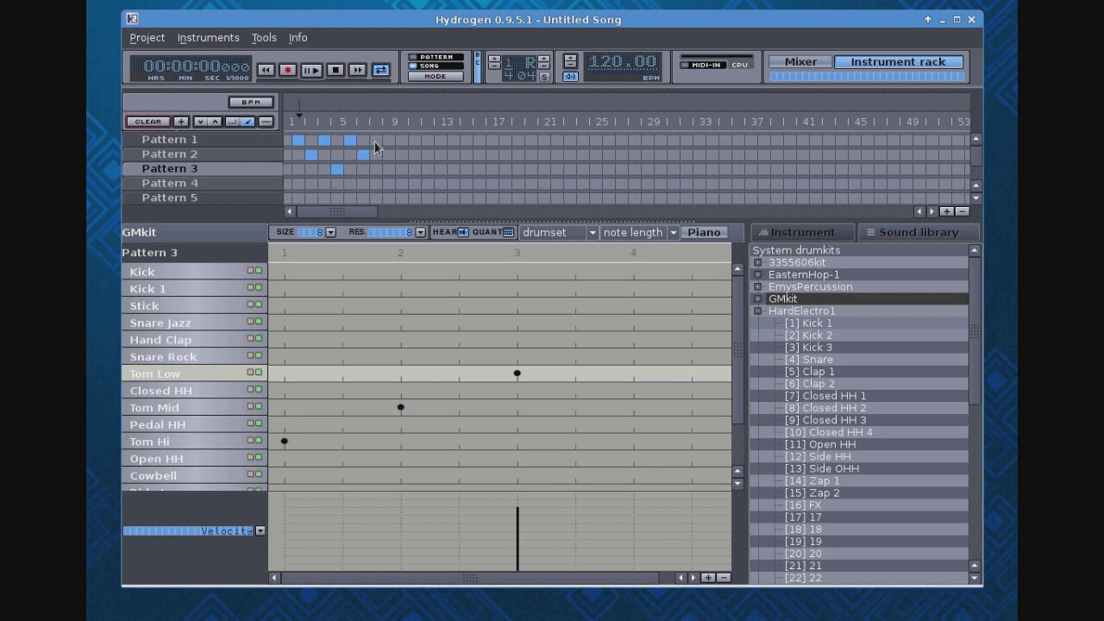
- Place Pattern 3 in bar 8 of the song and play the arrangement
{"action": "left_click", "coordinate": [390, 169]}
{"action": "left_click", "coordinate": [311, 70]}
{"action": "left_click", "coordinate": [335, 70]}
- Set the grid resolution to 16, add three consecutive Snare Rock notes from beat 1 and from beat 3 in Pattern 3, and play the song
{"action": "left_click", "coordinate": [422, 236]}
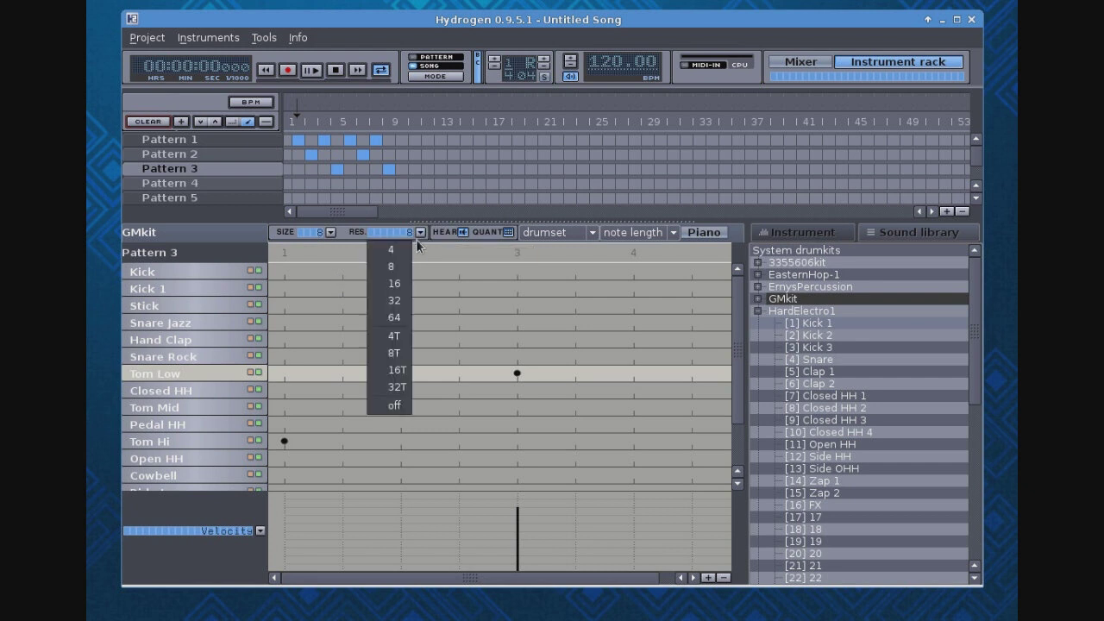
{"action": "left_click", "coordinate": [395, 283]}
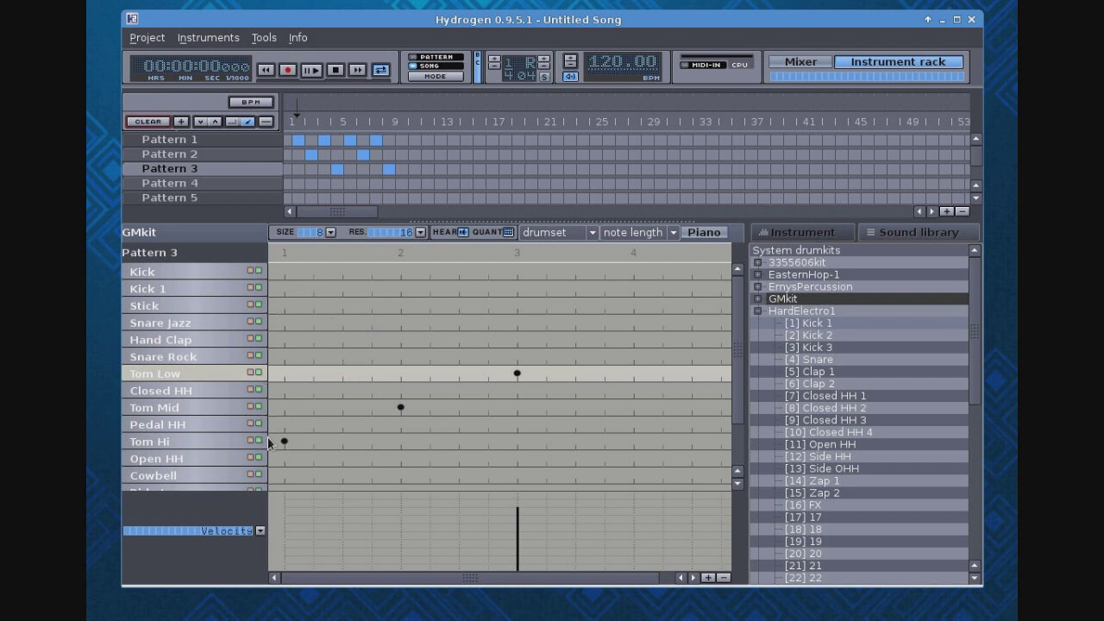
{"action": "left_click", "coordinate": [285, 355]}
{"action": "left_click", "coordinate": [313, 355]}
{"action": "left_click", "coordinate": [343, 355]}
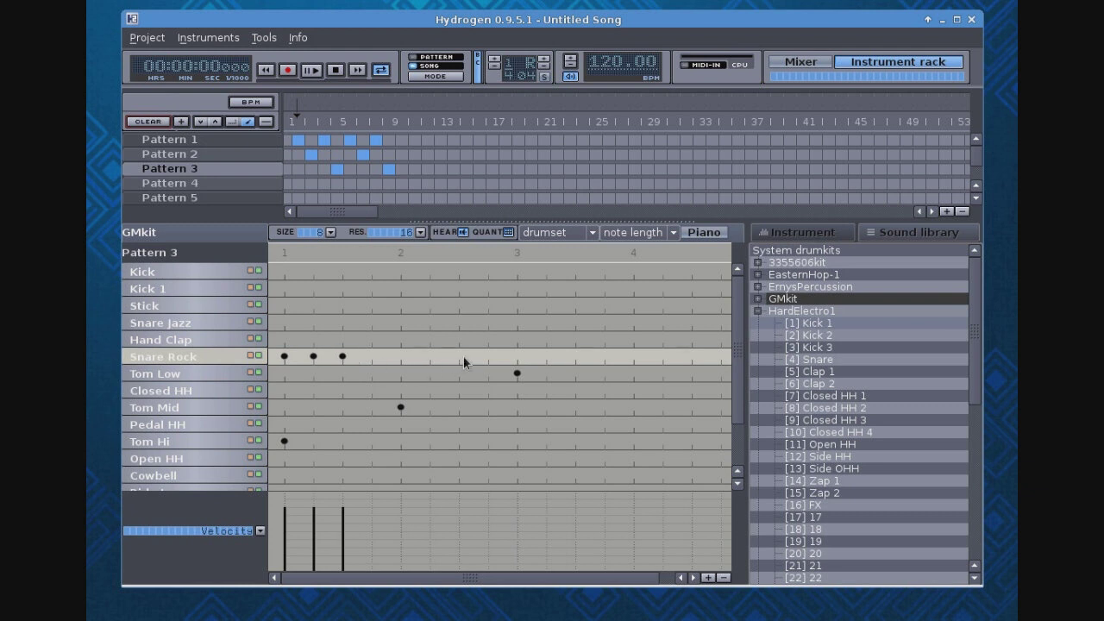
{"action": "left_click", "coordinate": [515, 356]}
{"action": "left_click", "coordinate": [546, 355]}
{"action": "left_click", "coordinate": [575, 355]}
{"action": "left_click", "coordinate": [311, 69]}
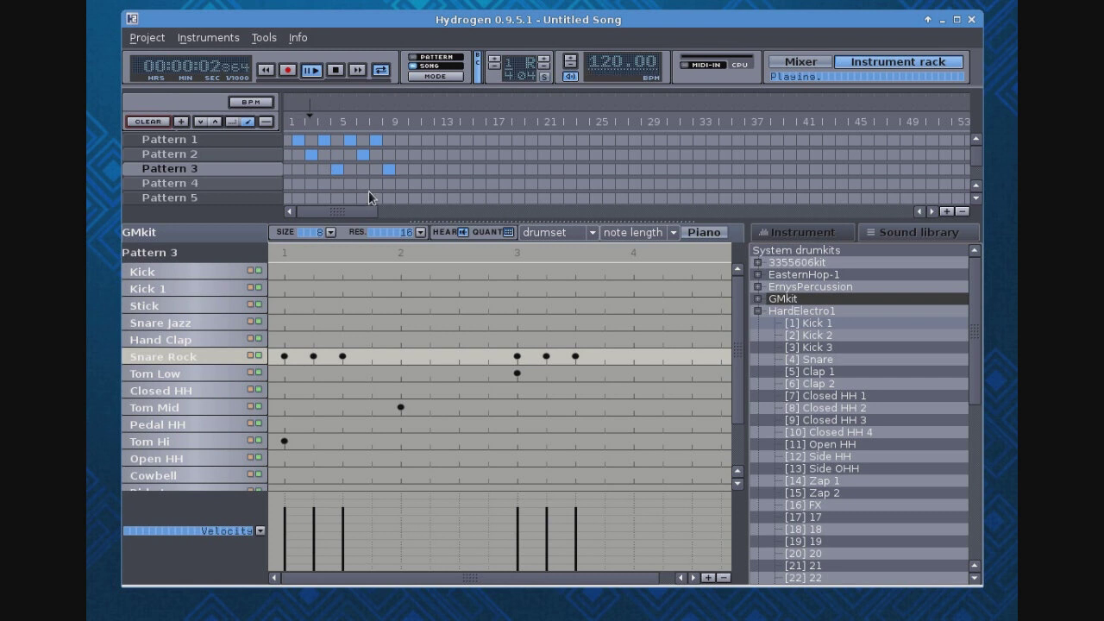
{"action": "left_click", "coordinate": [338, 74]}
- Set the grid resolution to 8T and add two Snare Rock notes on the triplet positions between beats 2 and 3
{"action": "left_click", "coordinate": [420, 232]}
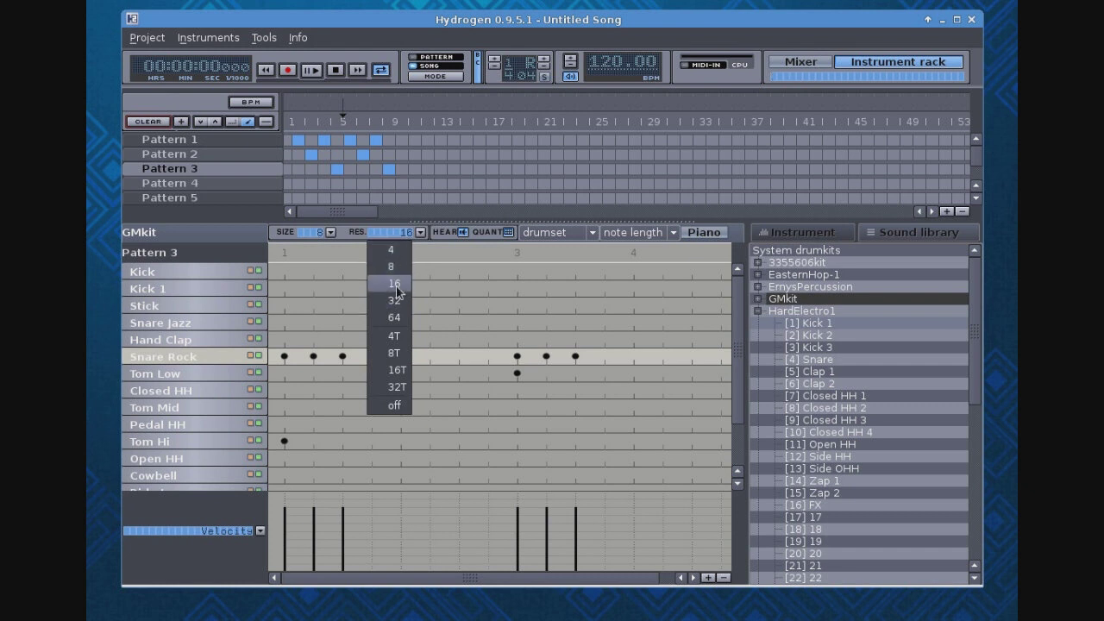
{"action": "left_click", "coordinate": [398, 353]}
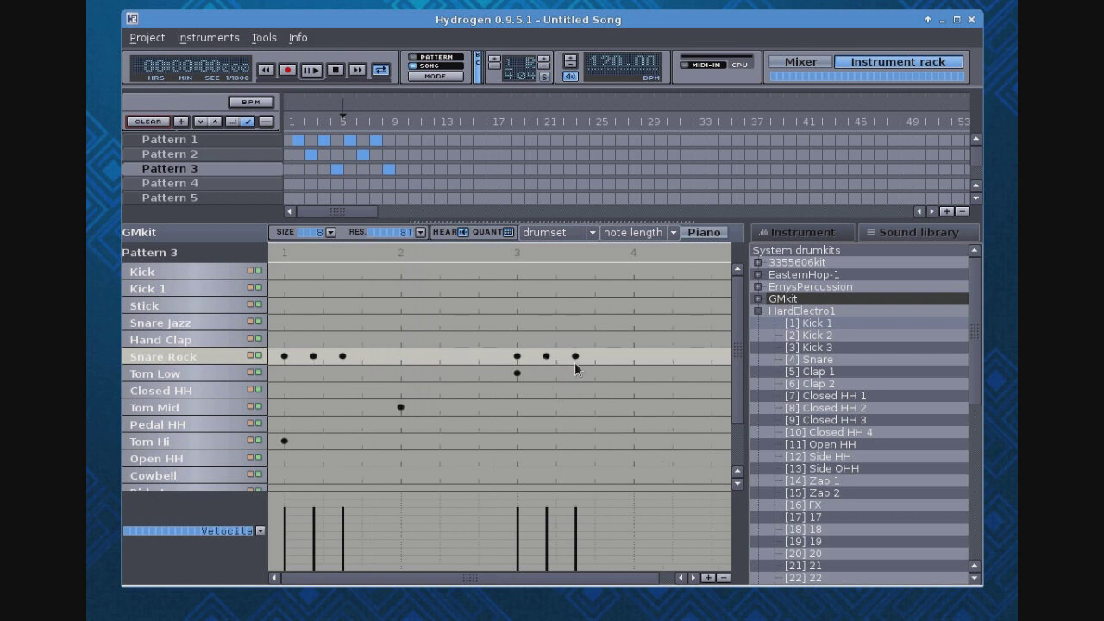
{"action": "left_click", "coordinate": [419, 354]}
{"action": "left_click", "coordinate": [463, 354]}
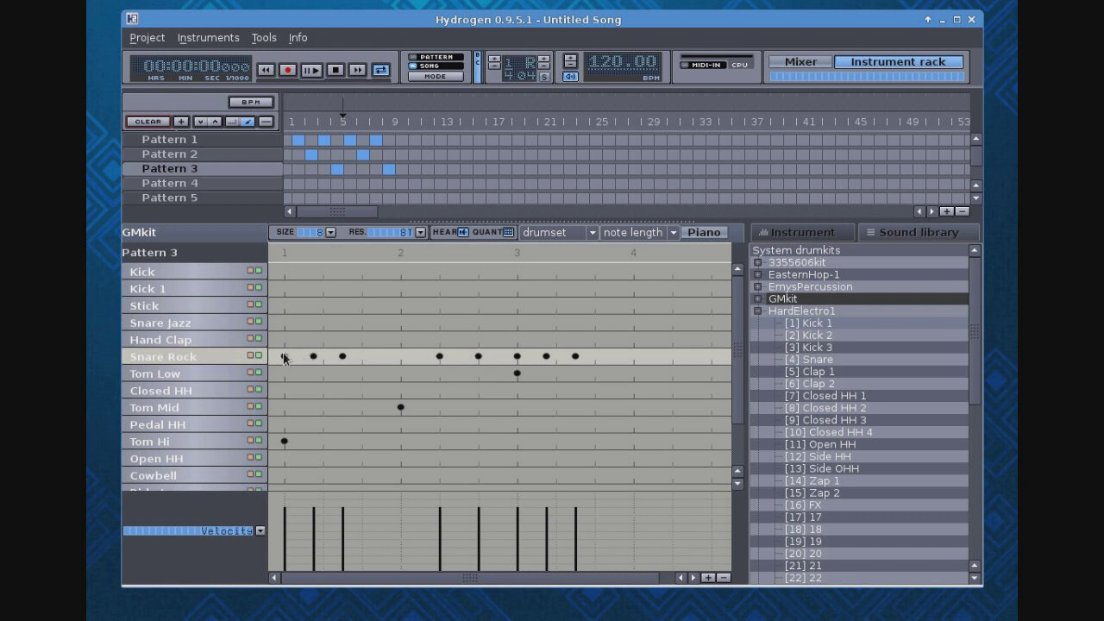
- Replace the Snare Rock notes in Pattern 3 with eighth-note triplets starting on beats 1 and 3, and play the song
{"action": "right_click", "coordinate": [205, 357]}
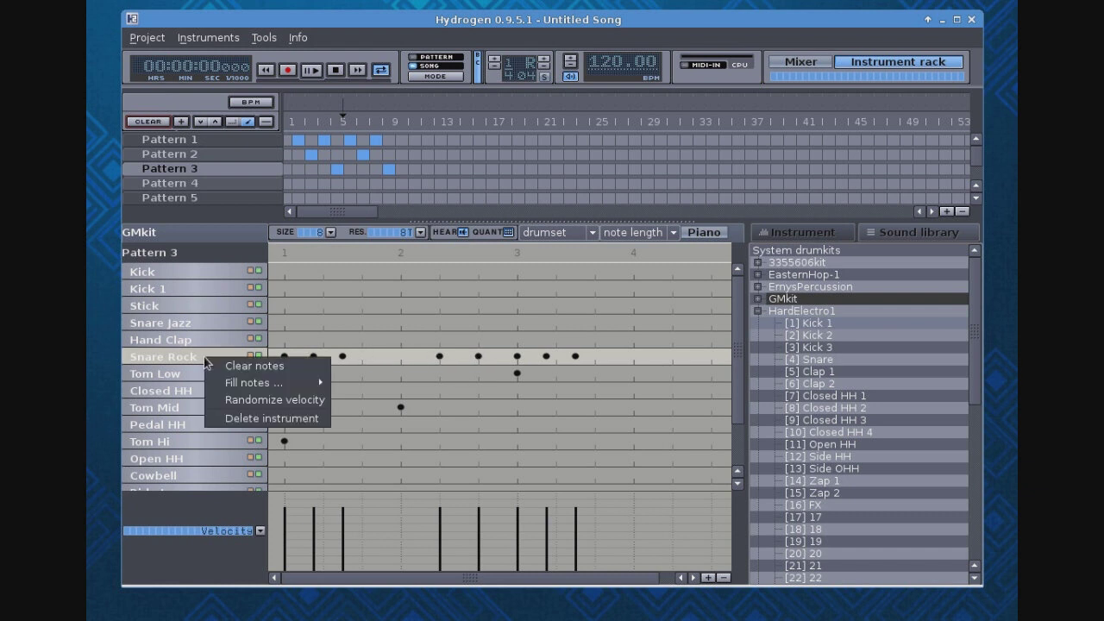
{"action": "left_click", "coordinate": [216, 365]}
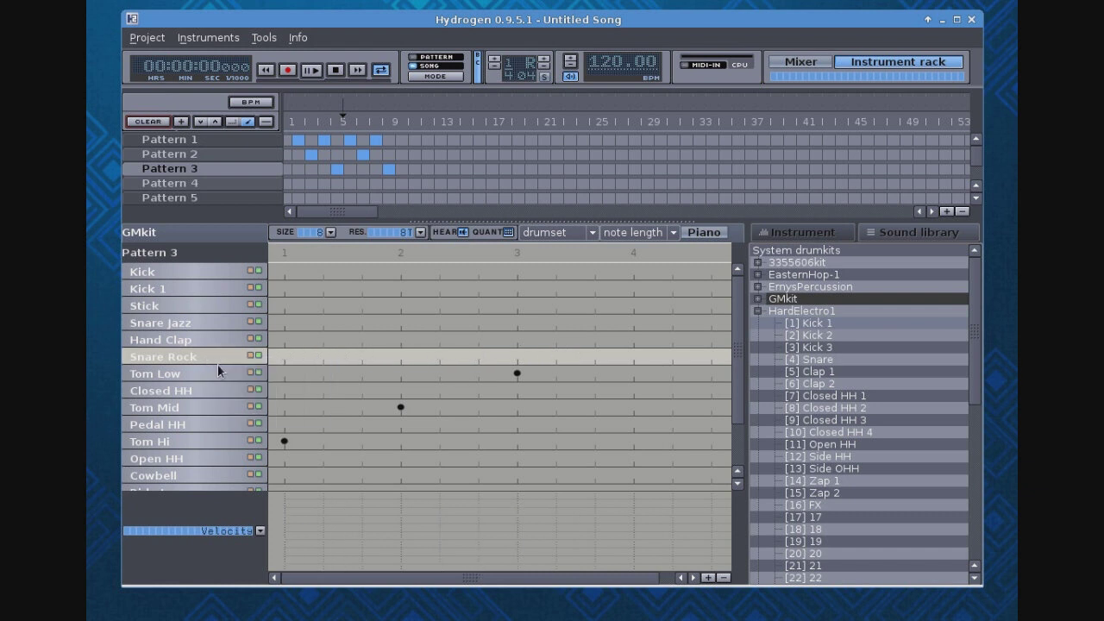
{"action": "left_click", "coordinate": [283, 354]}
{"action": "left_click", "coordinate": [319, 355]}
{"action": "left_click", "coordinate": [362, 355]}
{"action": "left_click", "coordinate": [517, 356]}
{"action": "left_click", "coordinate": [556, 357]}
{"action": "left_click", "coordinate": [594, 356]}
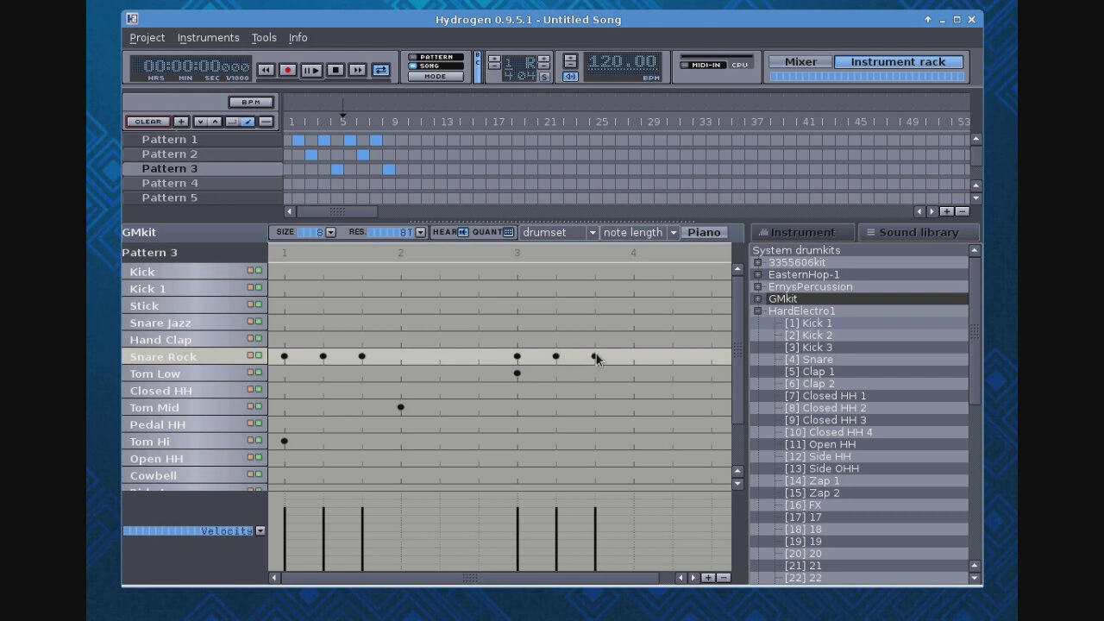
{"action": "left_click", "coordinate": [311, 70]}
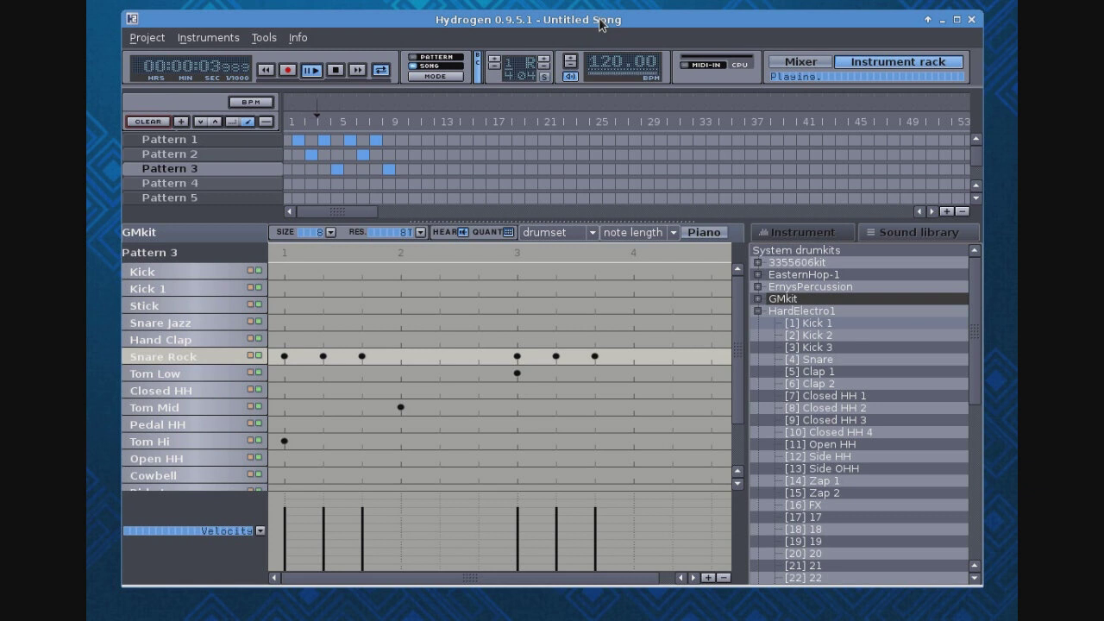
{"action": "left_click", "coordinate": [336, 73]}
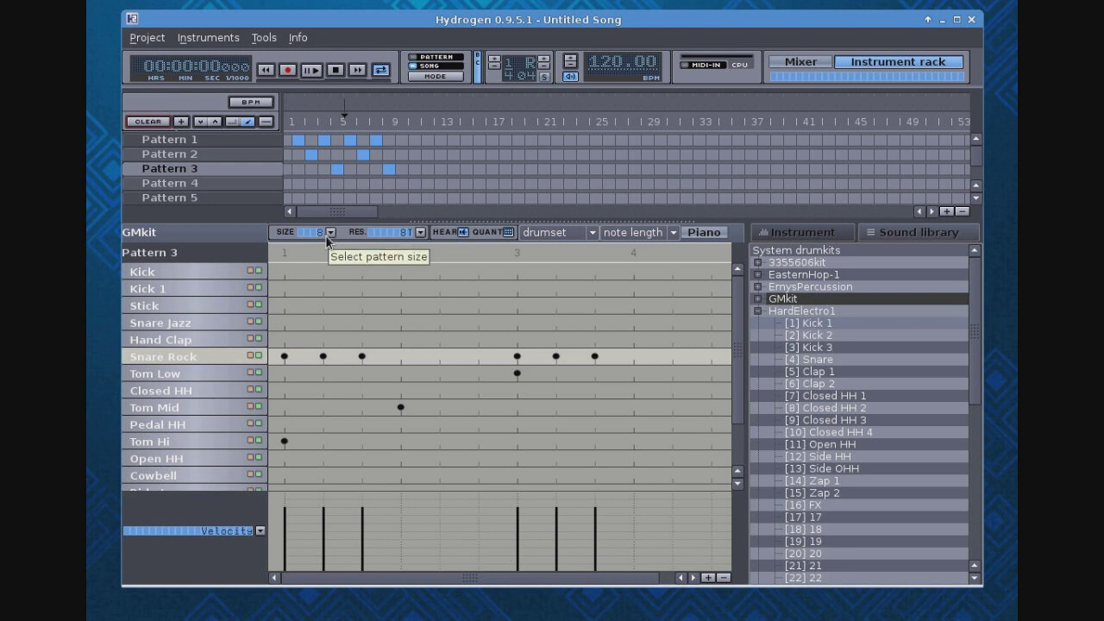
- Set the grid resolution back to 16 and clear all Snare Rock notes from Pattern 3
{"action": "left_click", "coordinate": [420, 232]}
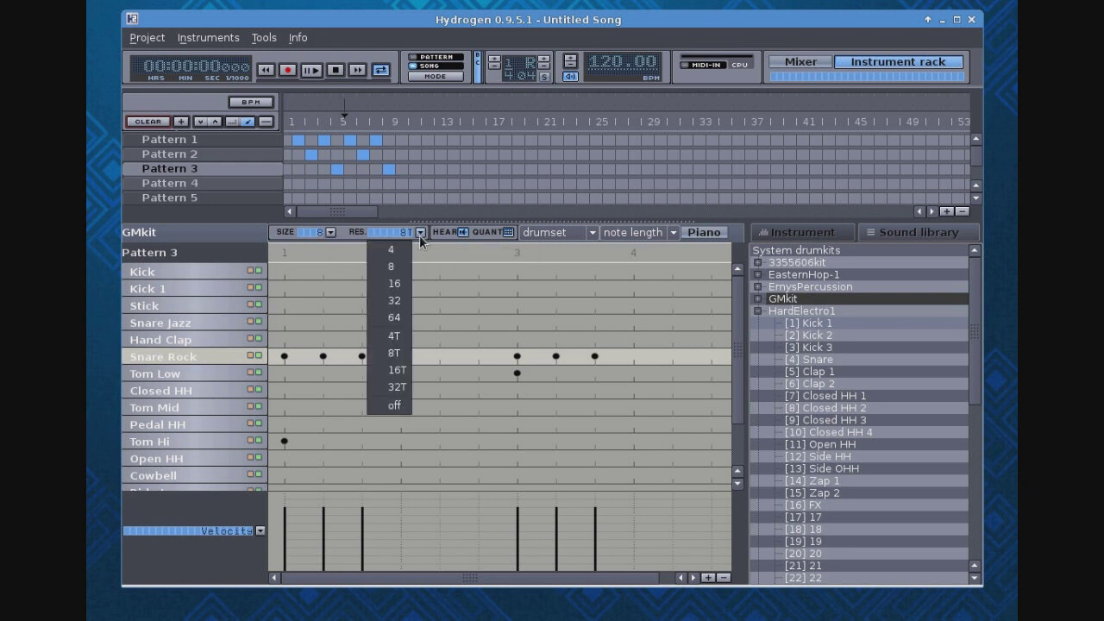
{"action": "left_click", "coordinate": [406, 289]}
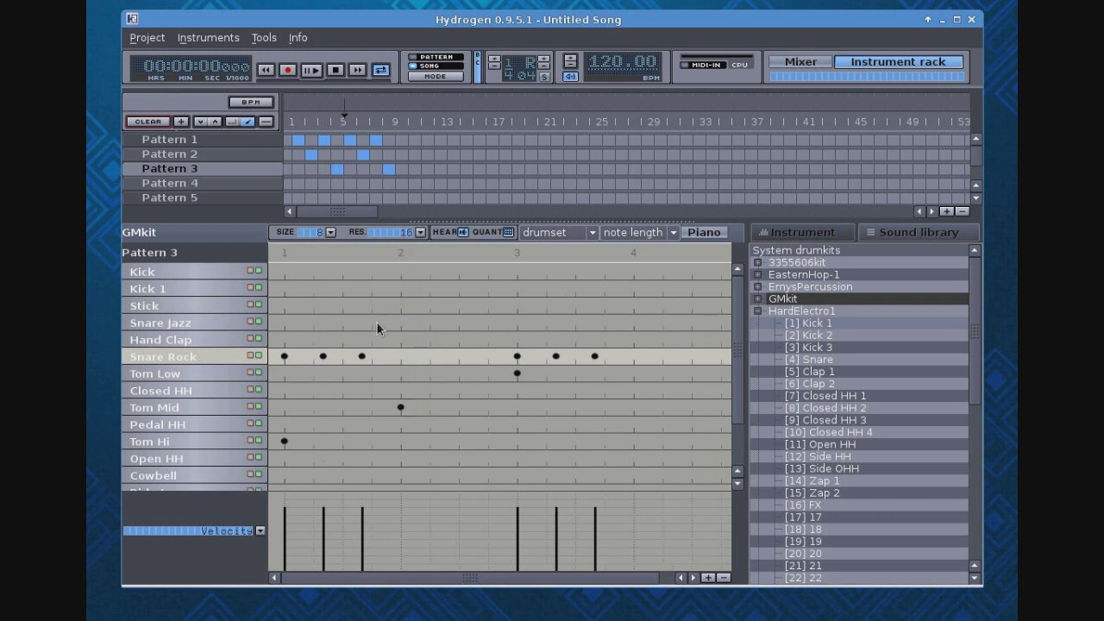
{"action": "right_click", "coordinate": [214, 367]}
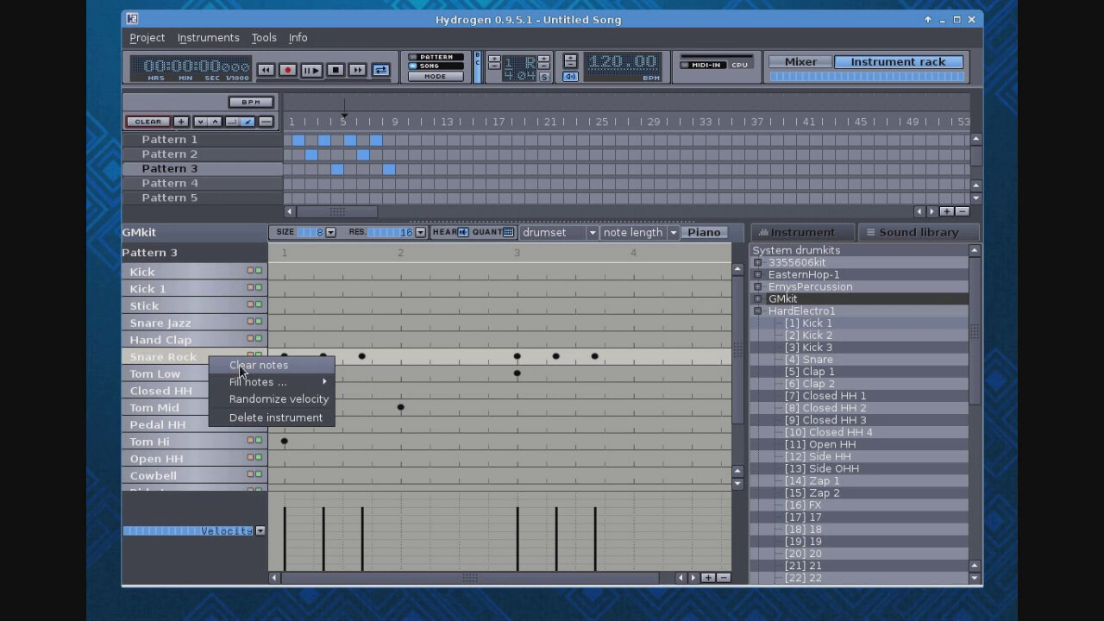
{"action": "left_click", "coordinate": [243, 369]}
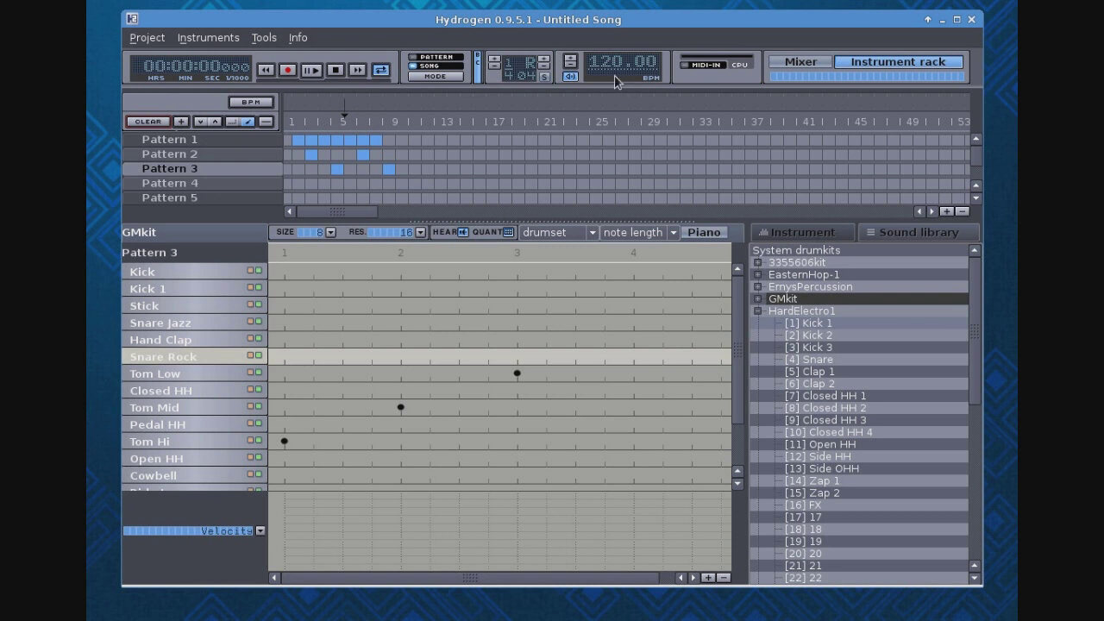
- Play the song arrangement and stop it, two times in a row
{"action": "left_click", "coordinate": [310, 73]}
{"action": "left_click", "coordinate": [336, 71]}
{"action": "left_click", "coordinate": [312, 72]}
{"action": "left_click", "coordinate": [336, 70]}
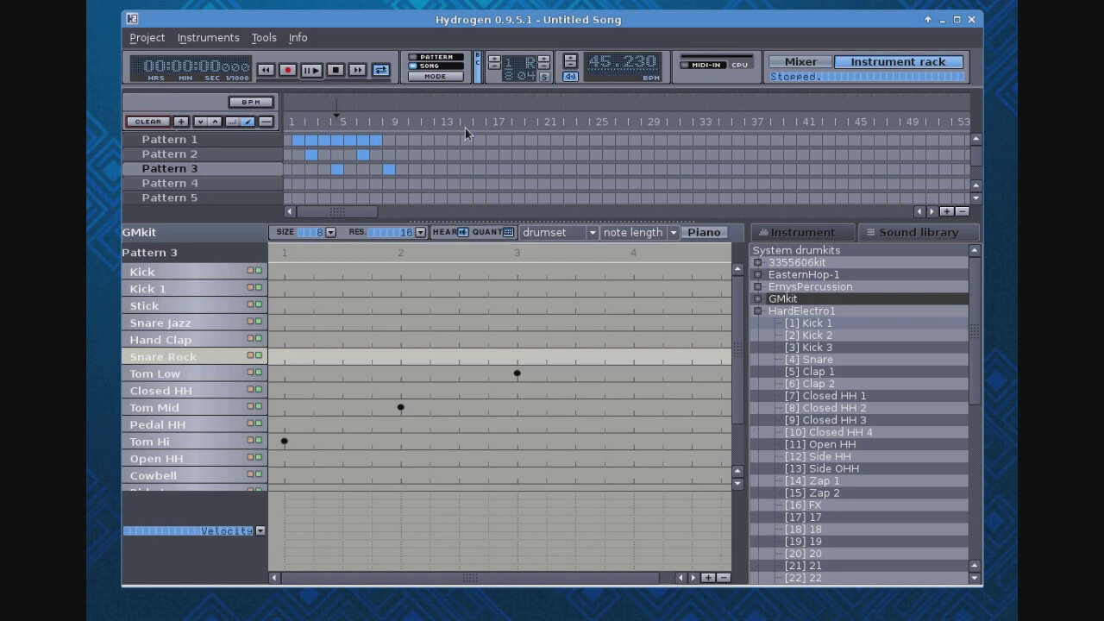
- Set the song tempo to 108 BPM and play the song at that speed
{"action": "left_click", "coordinate": [628, 70]}
{"action": "left_click", "coordinate": [546, 299]}
{"action": "key", "text": "shift+Home"}
{"action": "type", "text": "108"}
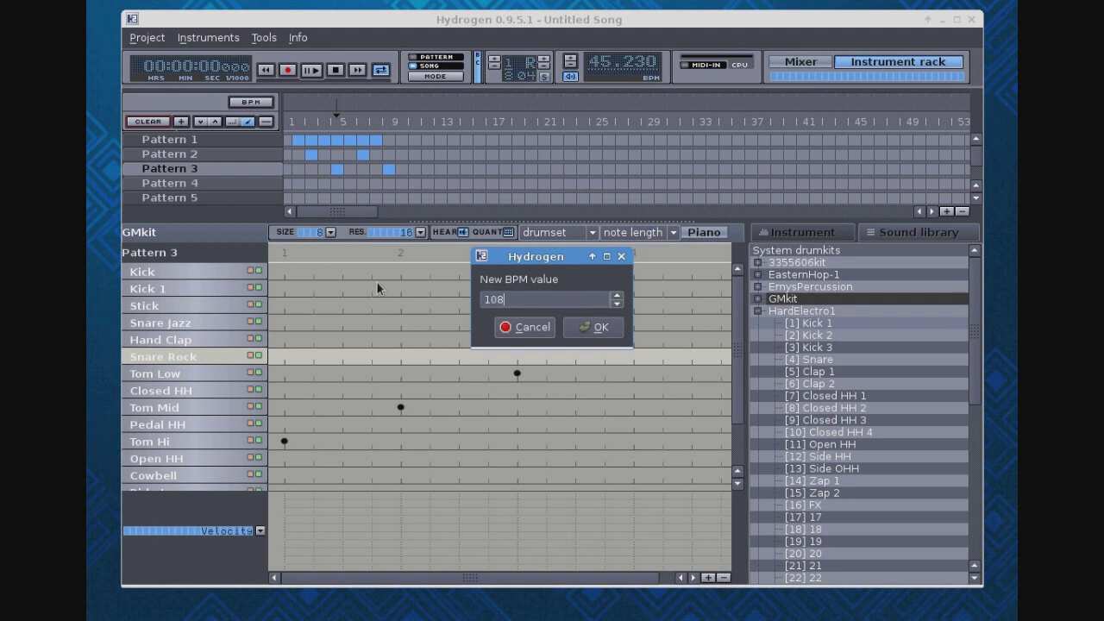
{"action": "key", "text": "Return"}
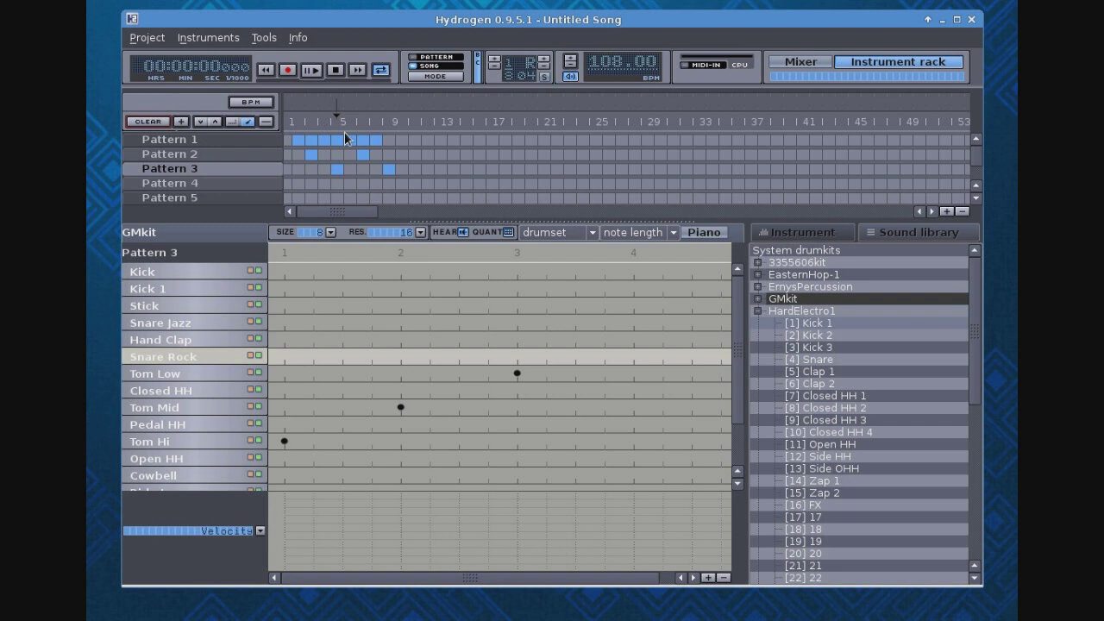
{"action": "left_click", "coordinate": [312, 70]}
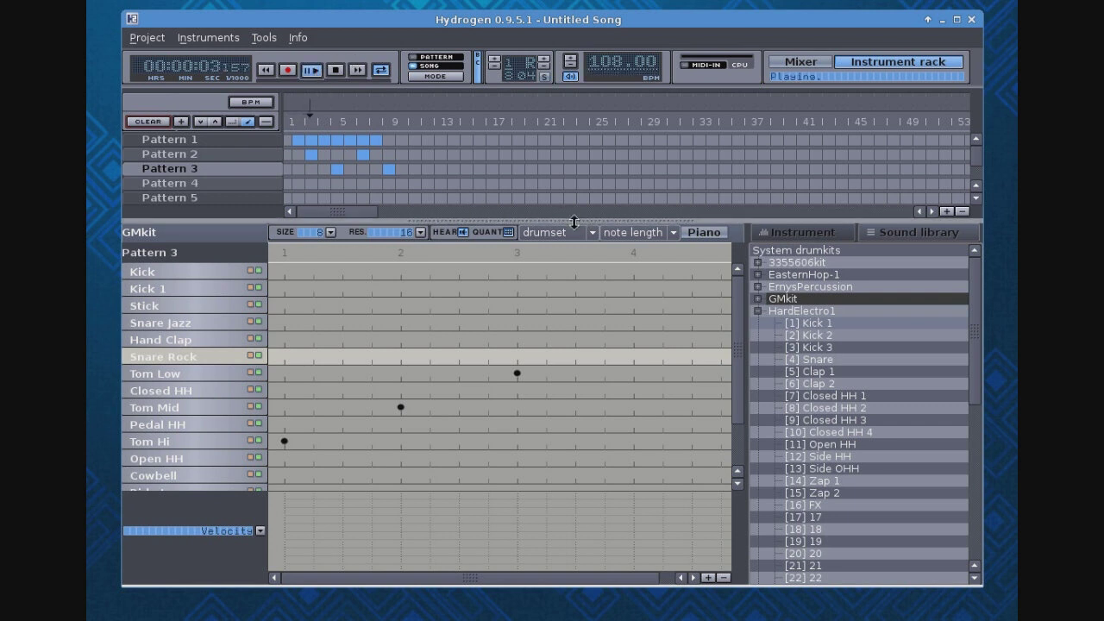
{"action": "left_click", "coordinate": [335, 70]}
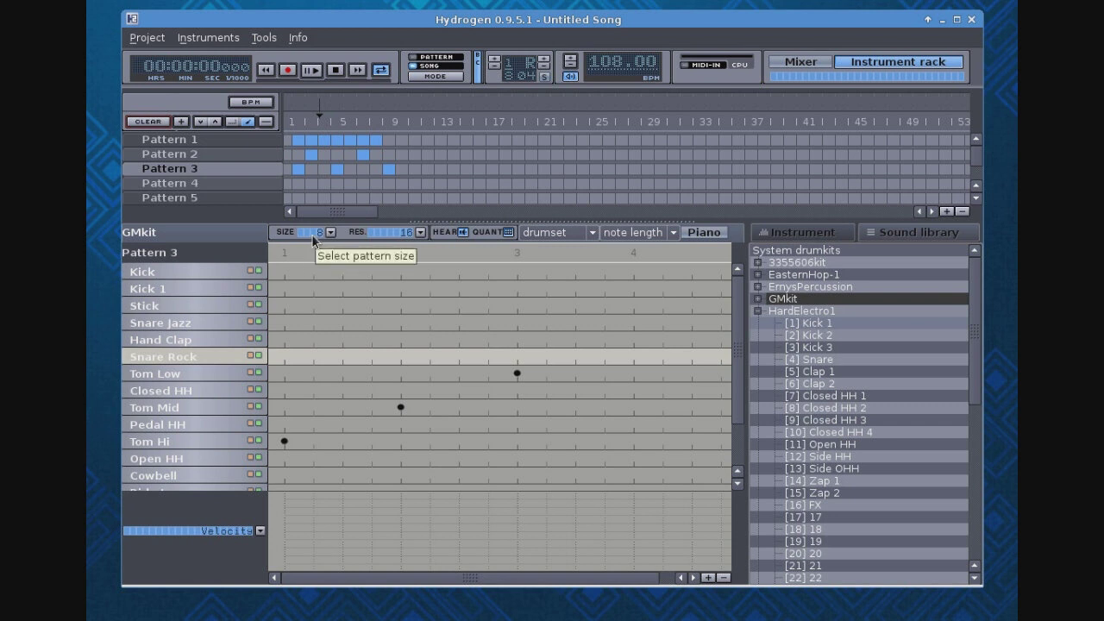
- Turn off the grid resolution in the Pattern 3 editor
{"action": "left_click", "coordinate": [421, 233]}
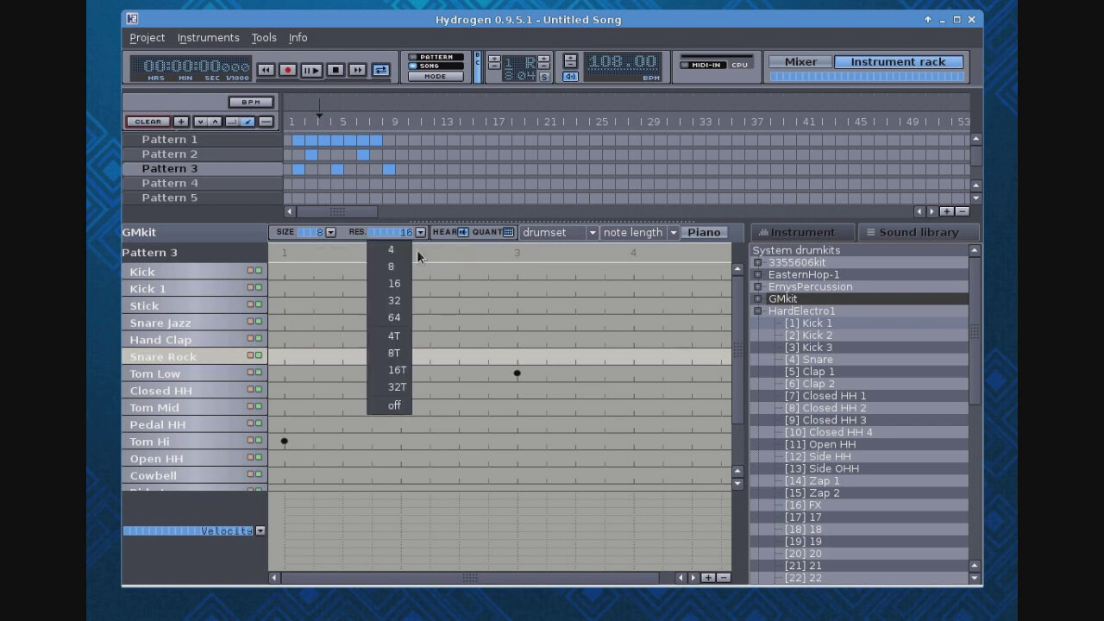
{"action": "left_click", "coordinate": [397, 406]}
{"action": "left_click", "coordinate": [400, 407]}
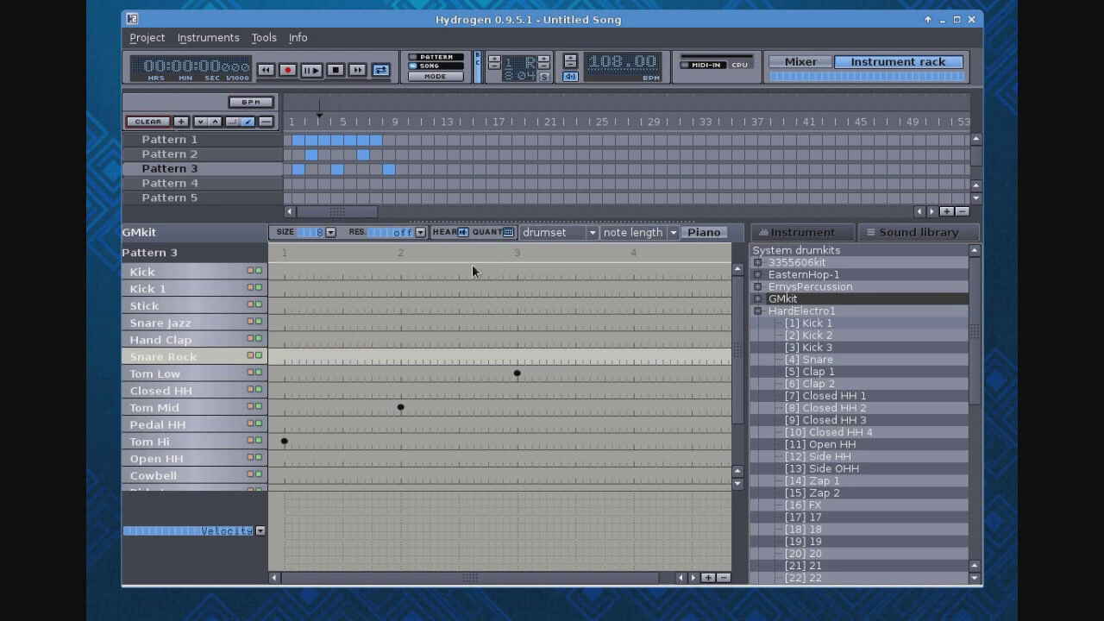
- Set the size of Pattern 3 to 16 and the grid resolution to 8
{"action": "left_click", "coordinate": [328, 233]}
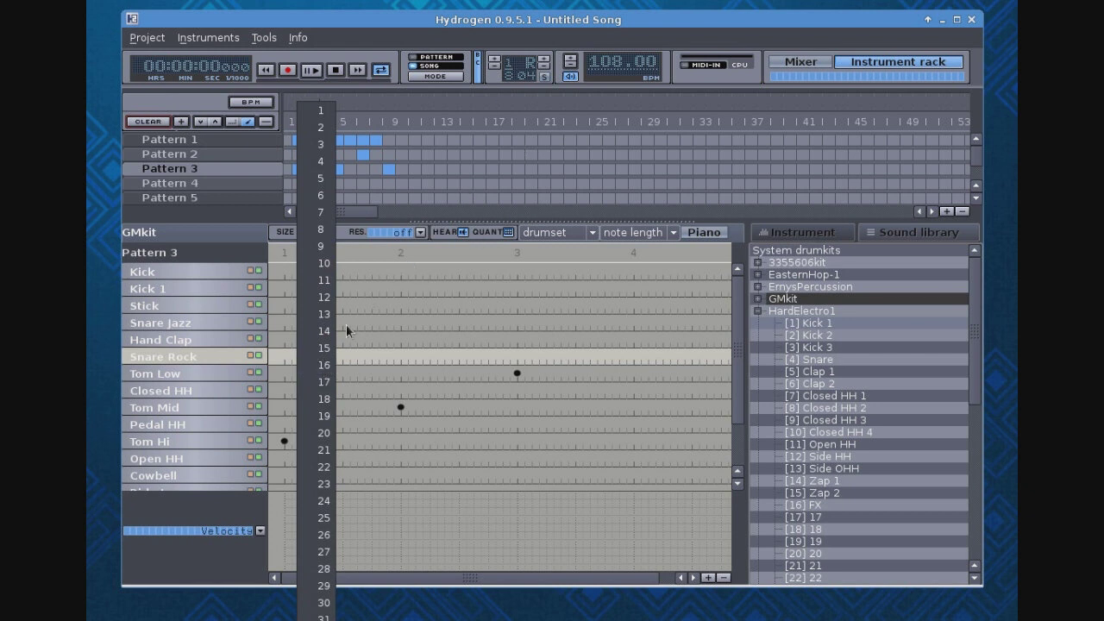
{"action": "left_click", "coordinate": [329, 364]}
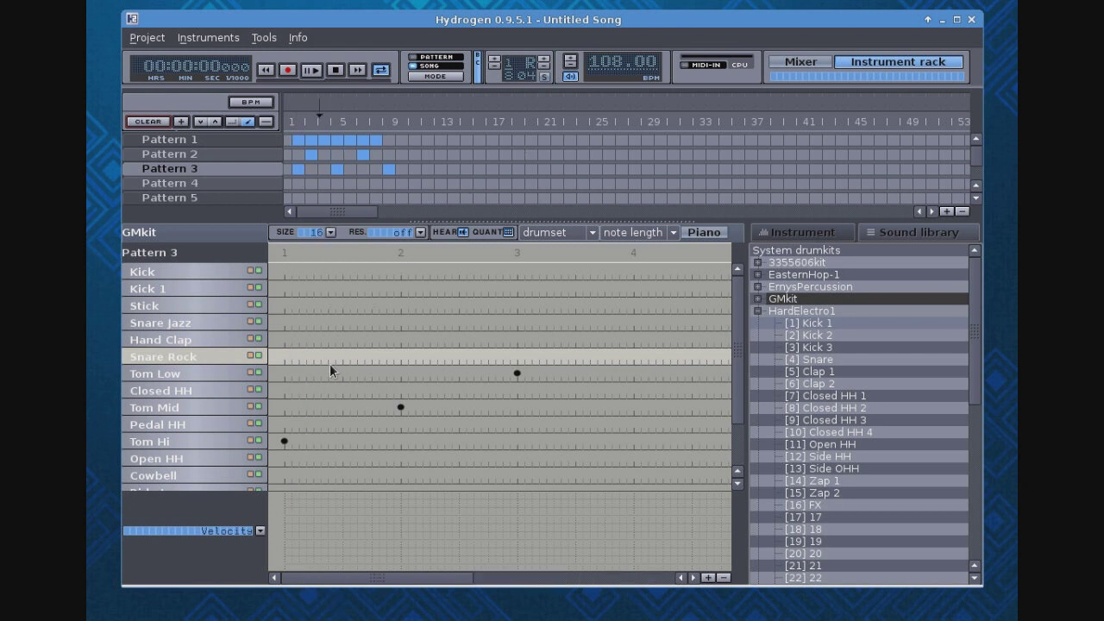
{"action": "left_click", "coordinate": [421, 233]}
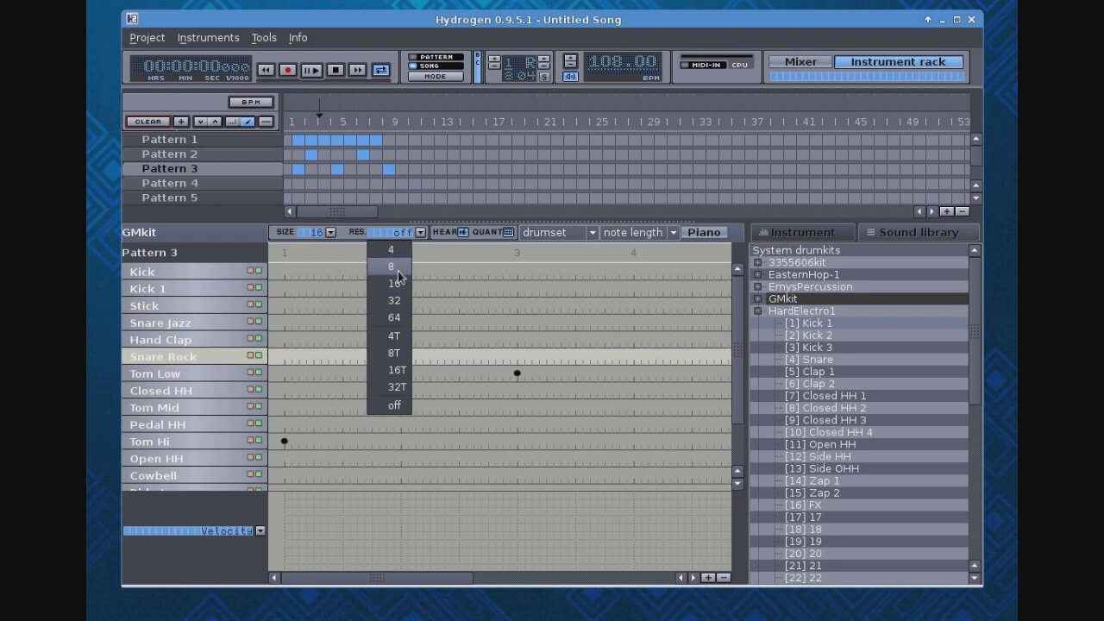
{"action": "left_click", "coordinate": [397, 267]}
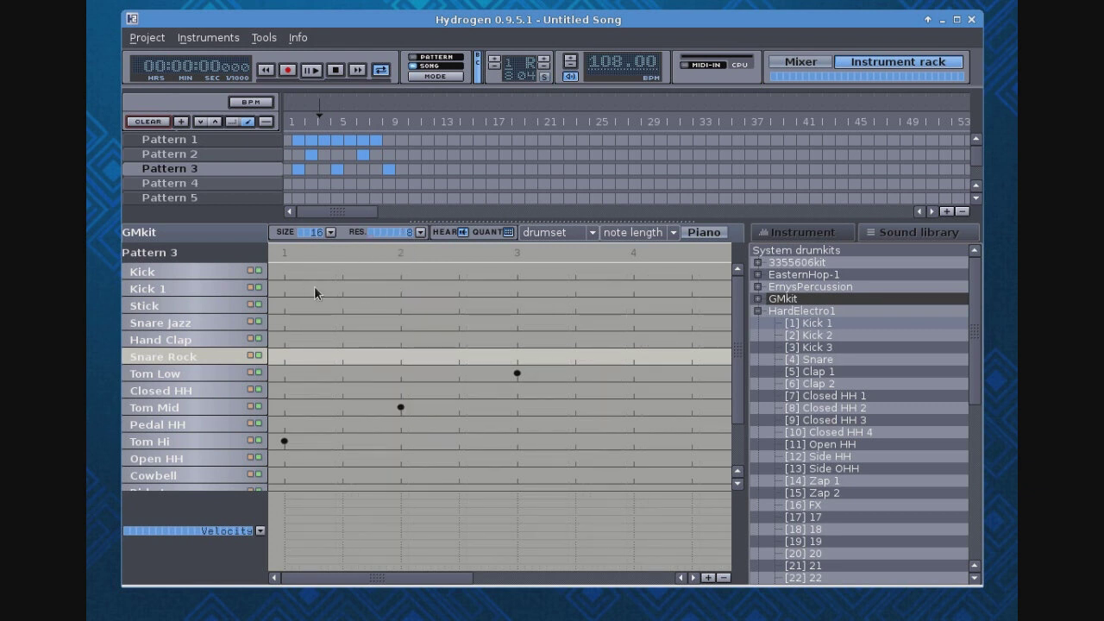
{"action": "left_click_drag", "start_coordinate": [403, 577], "coordinate": [332, 543]}
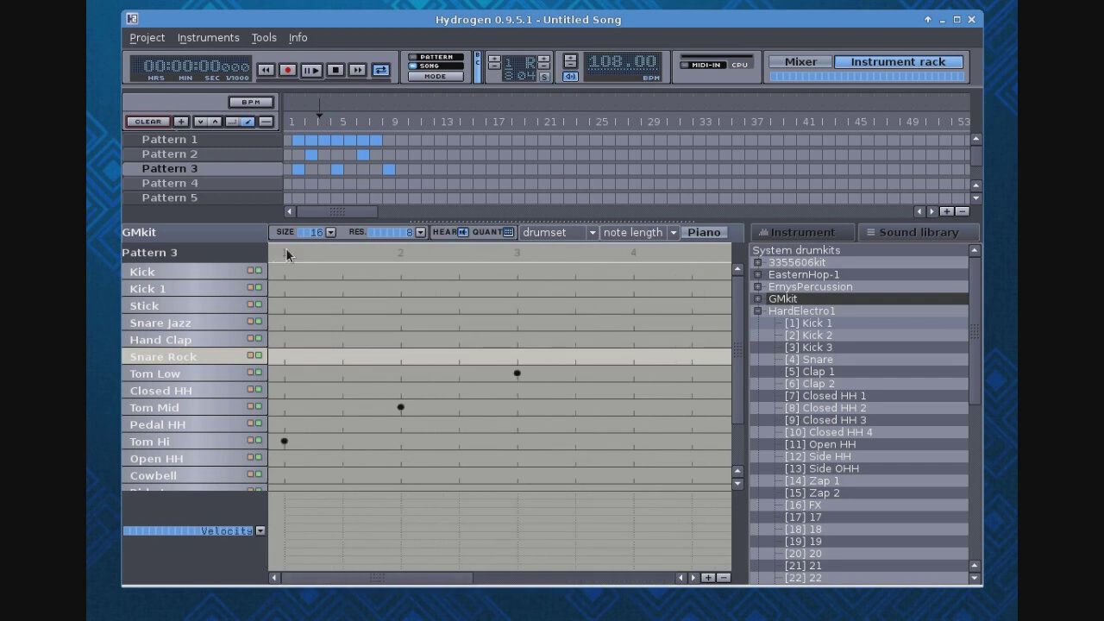